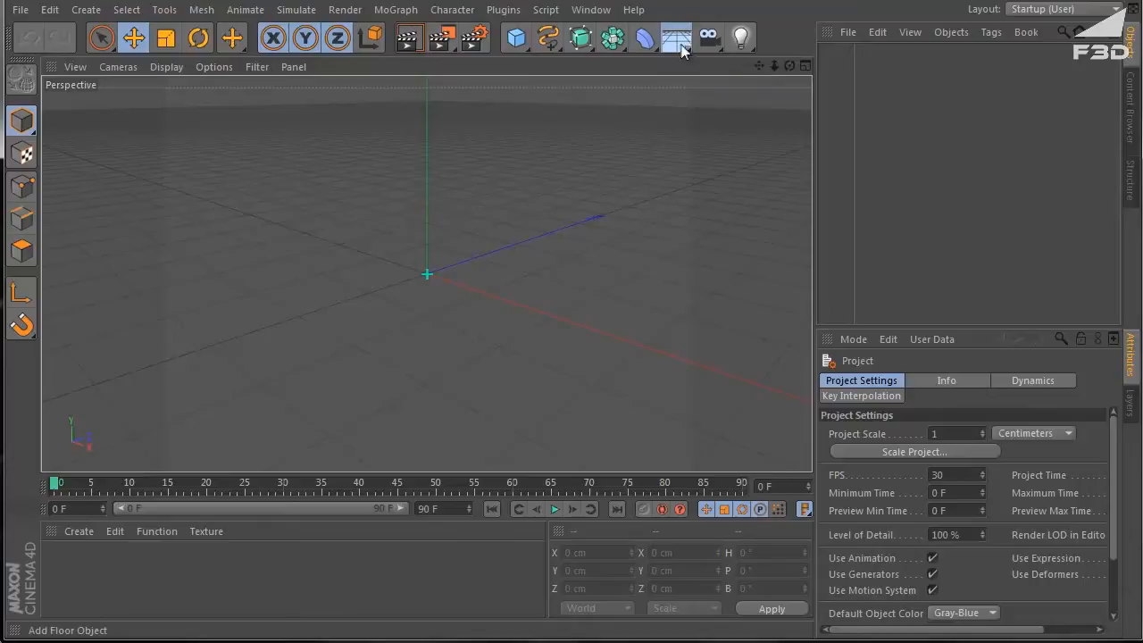
Add a floor and a cube resized into a column of about 44 × 278 × 58 cm, and make the cube editable
left_click(516, 38)
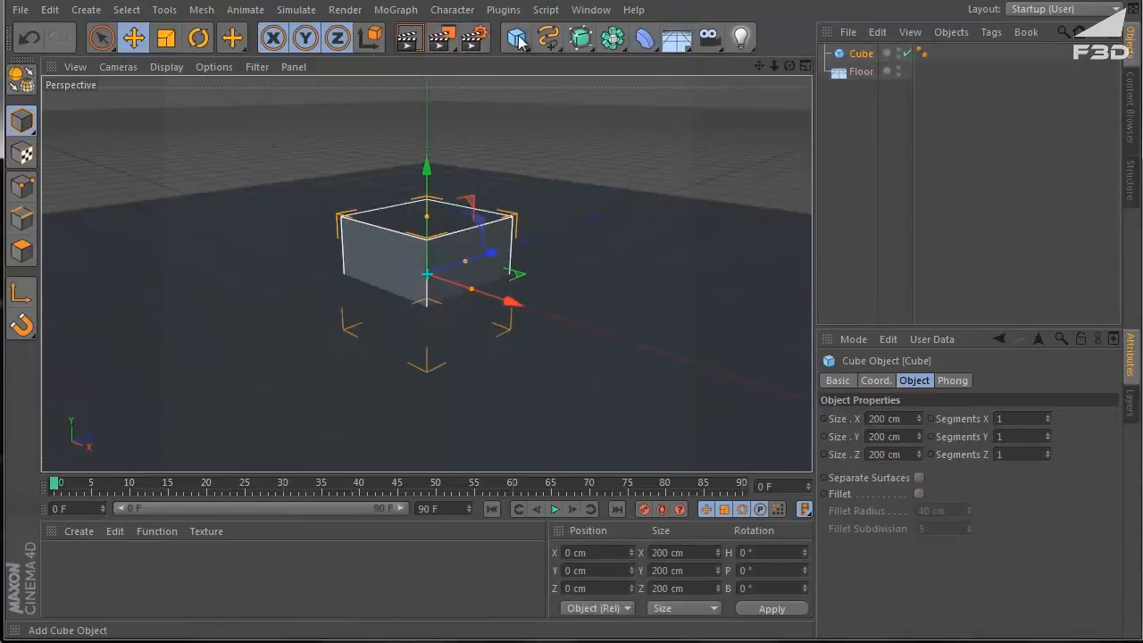
left_click_drag(508, 301, 439, 270)
left_click_drag(427, 219, 438, 173)
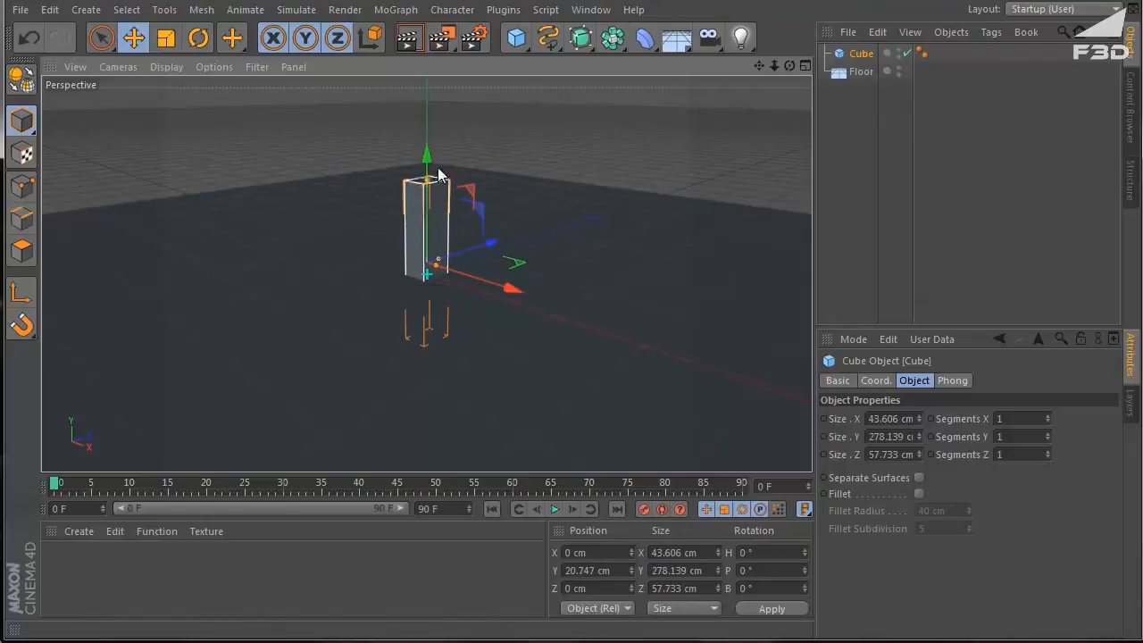
left_click(22, 79)
Create a MoGraph Cloner and nest the cube column inside it
left_click(401, 11)
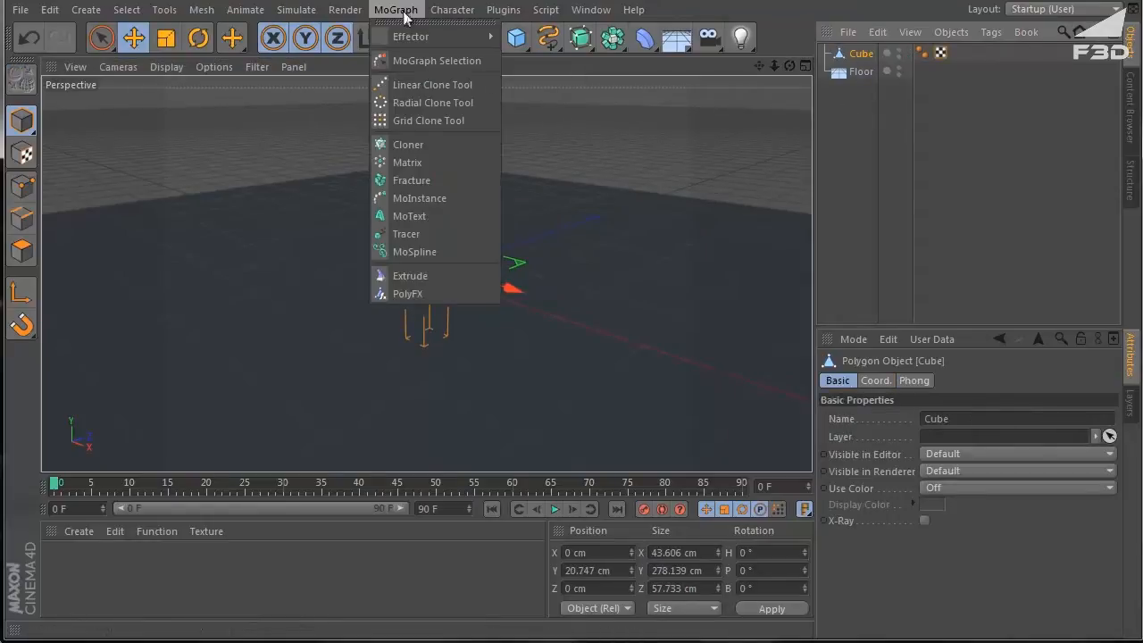
left_click(434, 145)
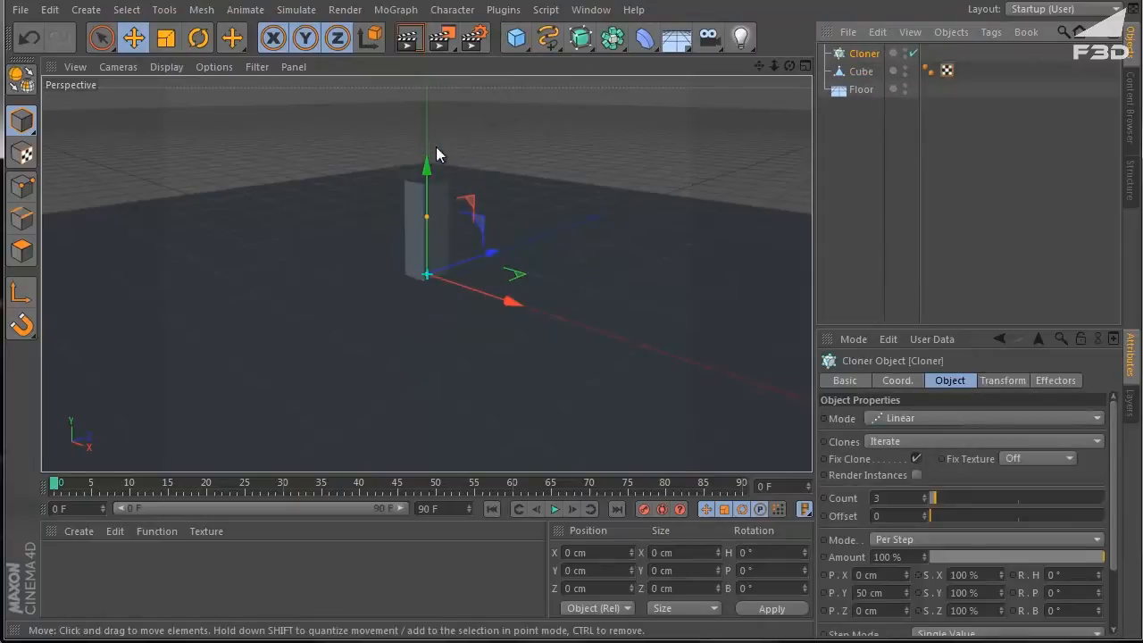
left_click_drag(855, 68, 860, 56)
left_click(862, 55)
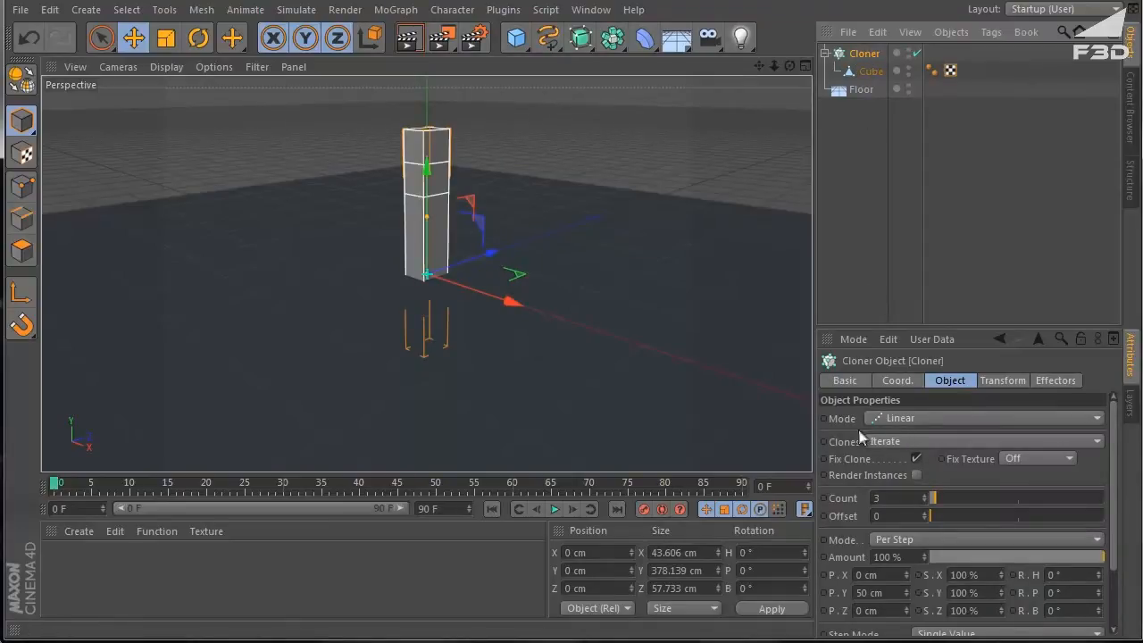
Switch the cloner to Grid Array mode with a count of 1 × 1 × 25
left_click(884, 420)
left_click(906, 491)
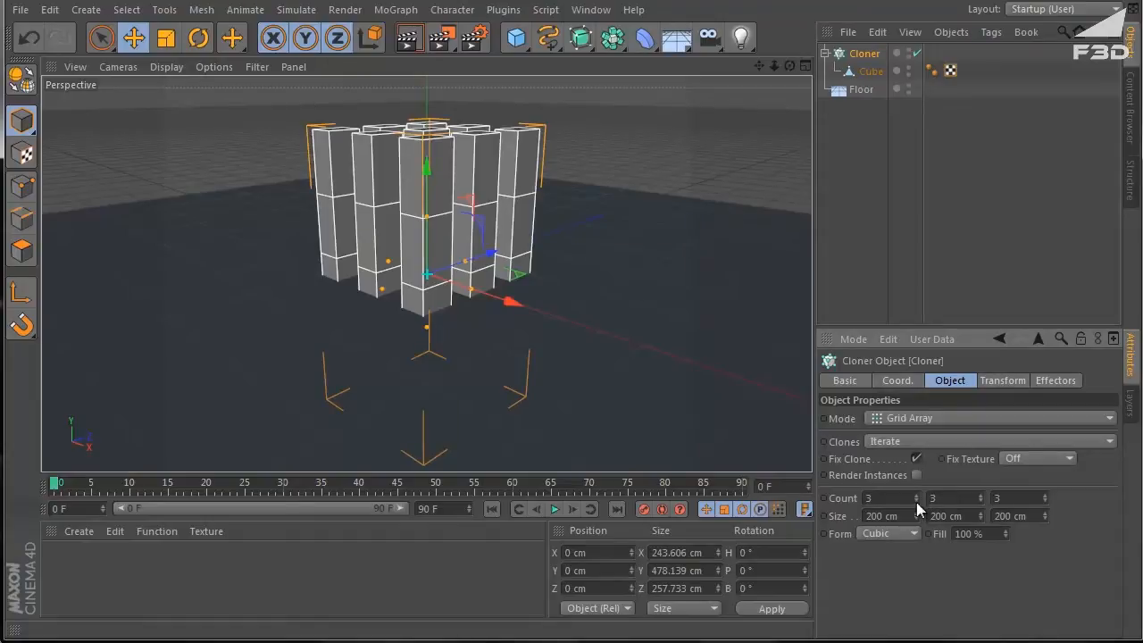
left_click(916, 501)
left_click(916, 500)
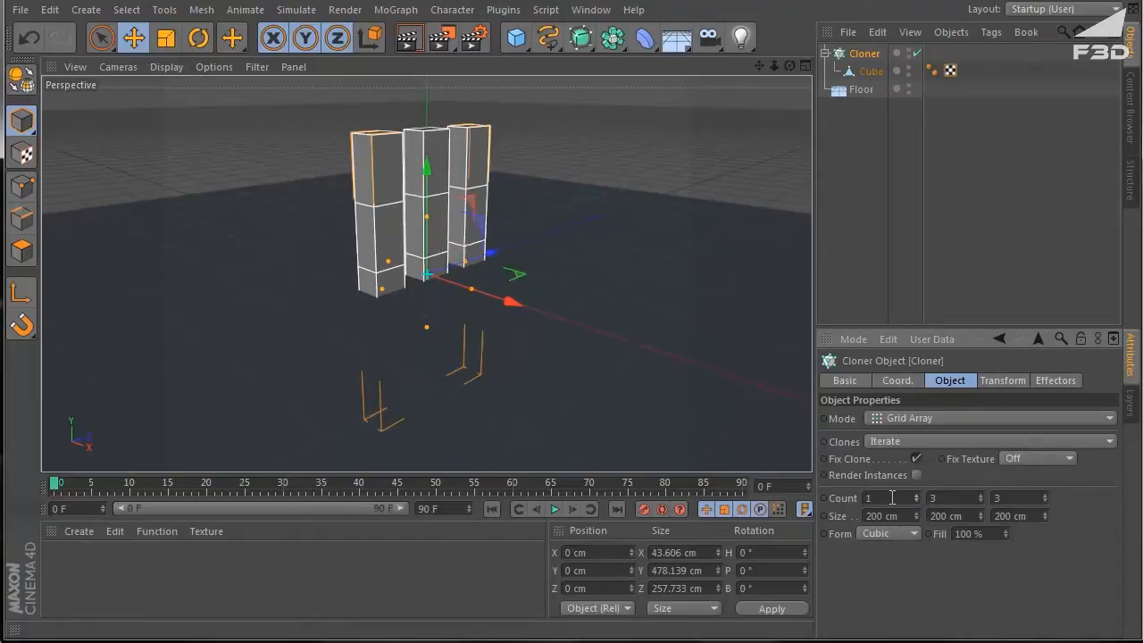
left_click(980, 502)
left_click_drag(1043, 497, 1043, 501)
left_click_drag(789, 66, 577, 331)
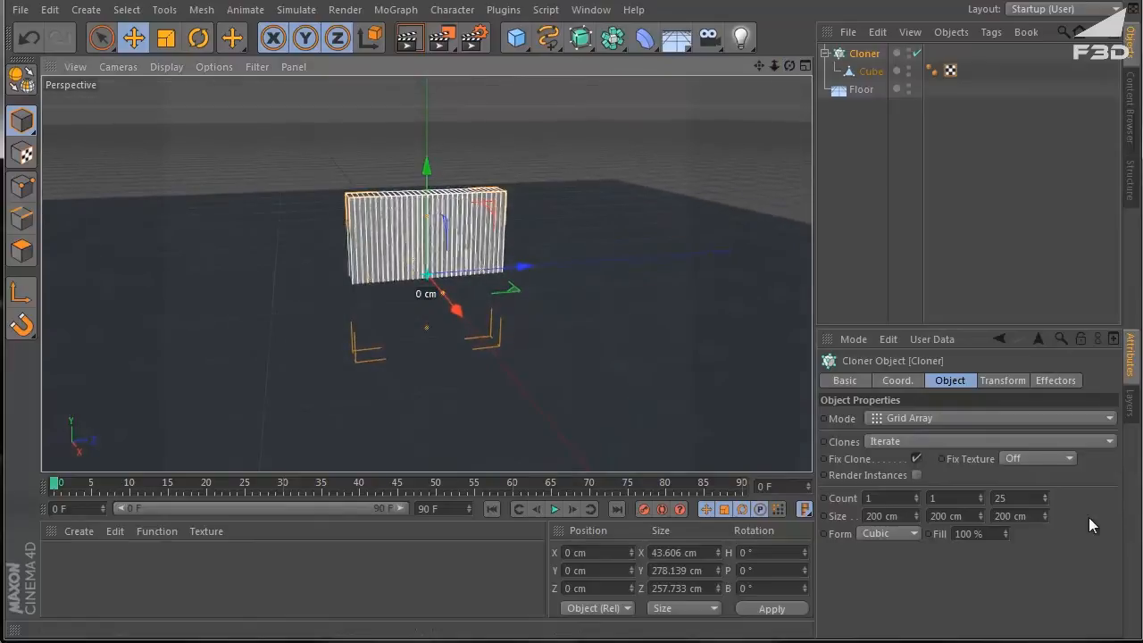
Spread the clones into a spaced row by setting the cloner's Z size to 998 cm and Z count to 15
mouse_move(1043, 515)
left_mouse_down()
mouse_move(1040, 492)
mouse_move(1045, 510)
mouse_move(1050, 497)
left_mouse_up()
left_click_drag(788, 69, 579, 336)
left_click_drag(1045, 518, 1044, 494)
left_click(1046, 501)
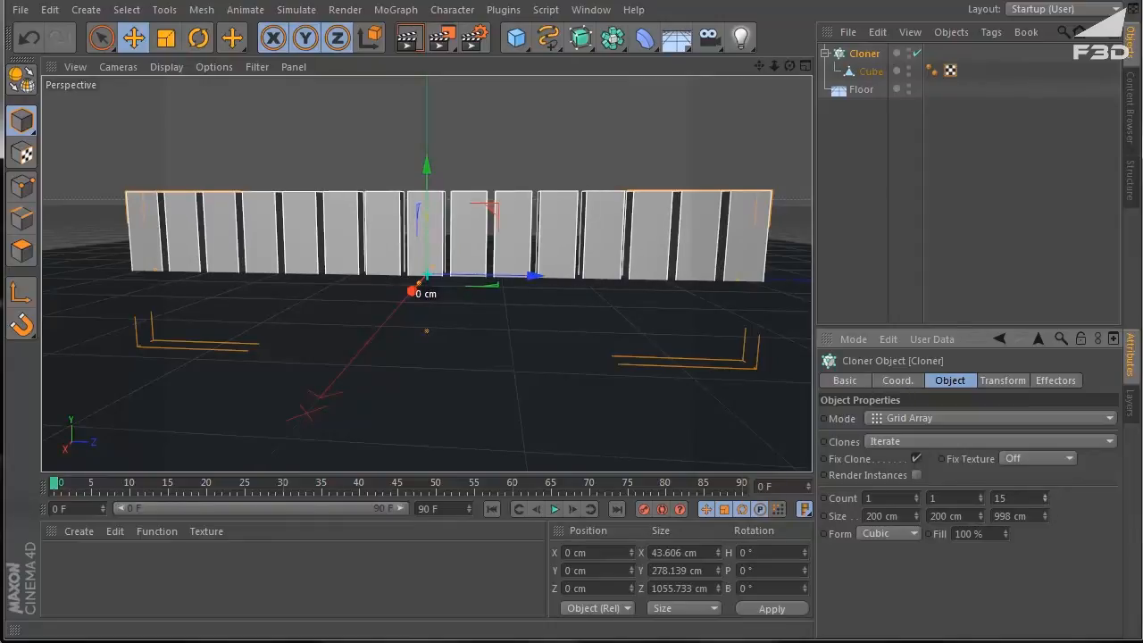
left_click_drag(788, 66, 579, 337)
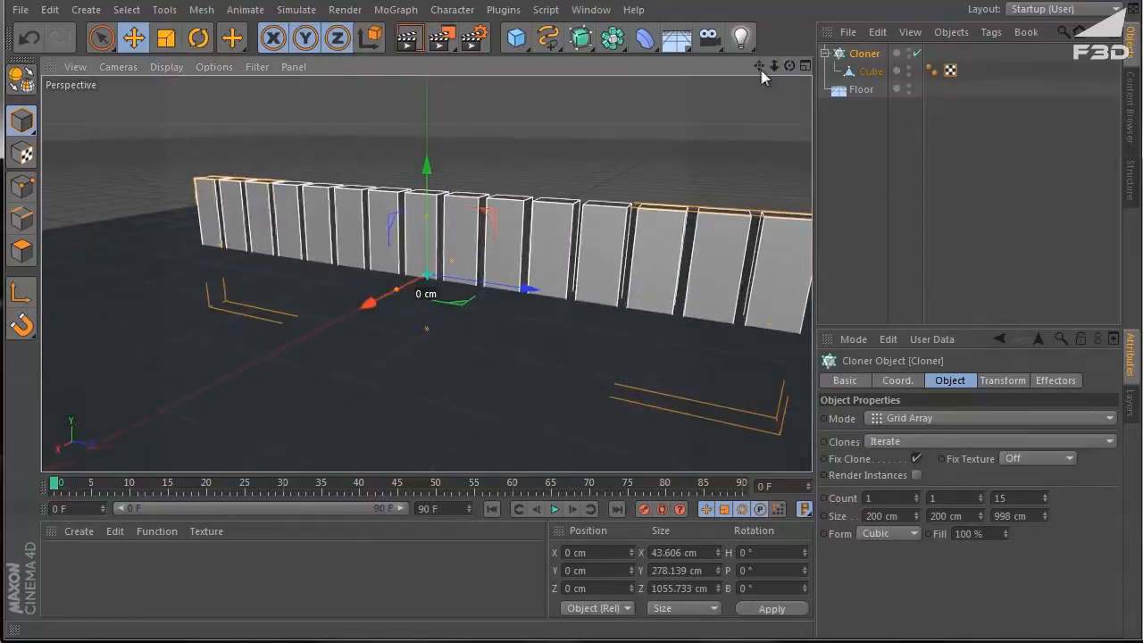
left_click_drag(759, 68, 763, 83)
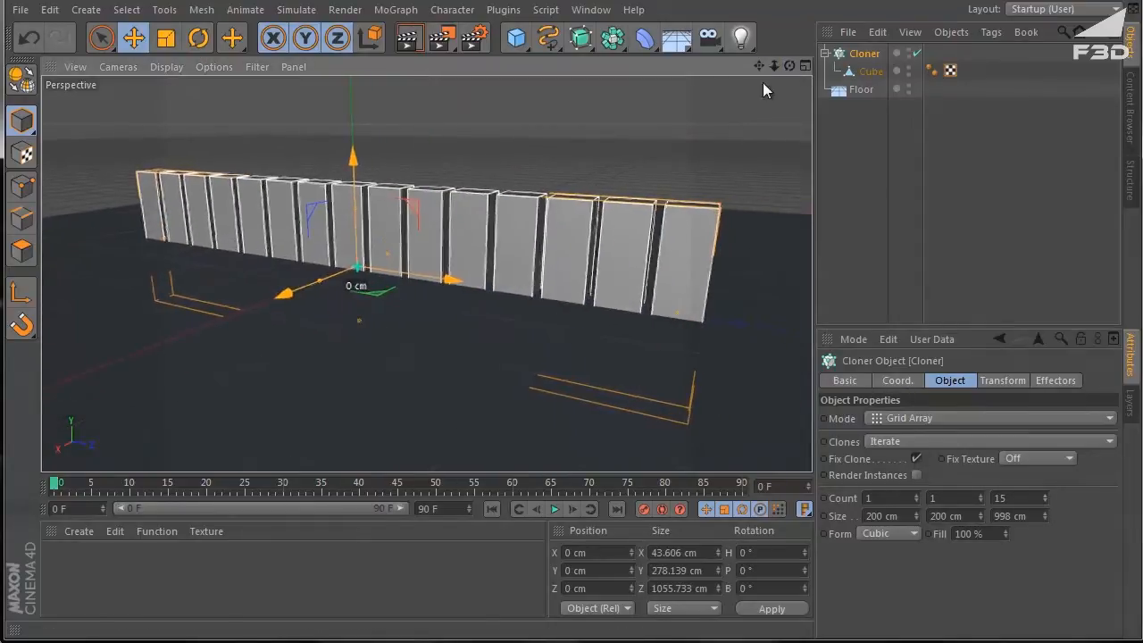
Collapse the cloner's hierarchy and add a Sound effector to the cloner
left_click(824, 53)
left_click(846, 99)
left_click(864, 54)
left_click(396, 8)
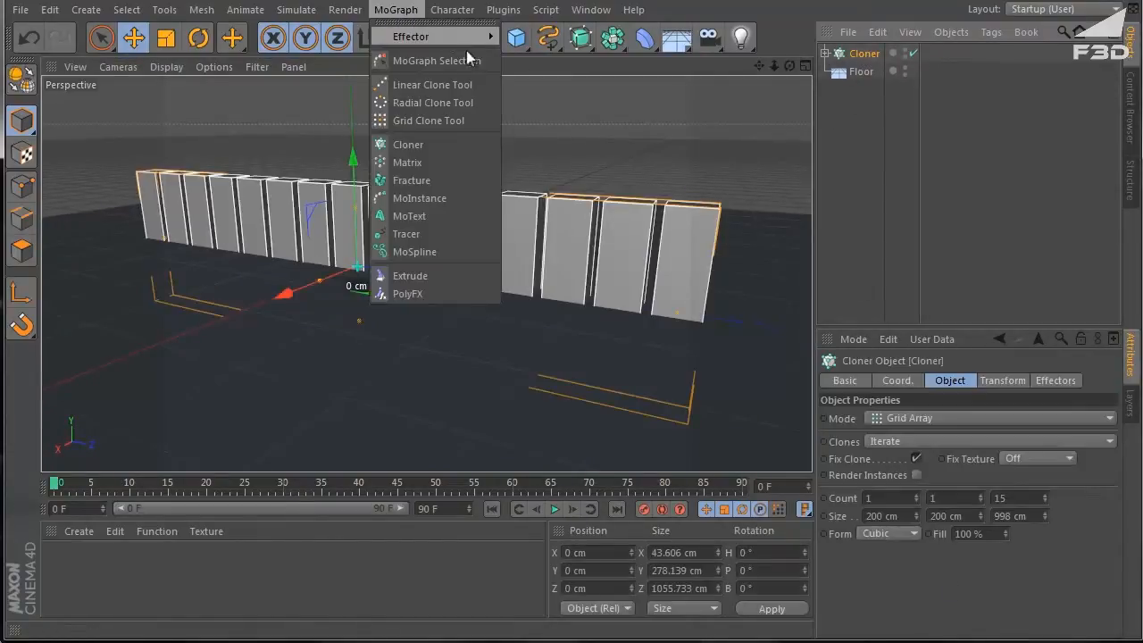
mouse_move(467, 41)
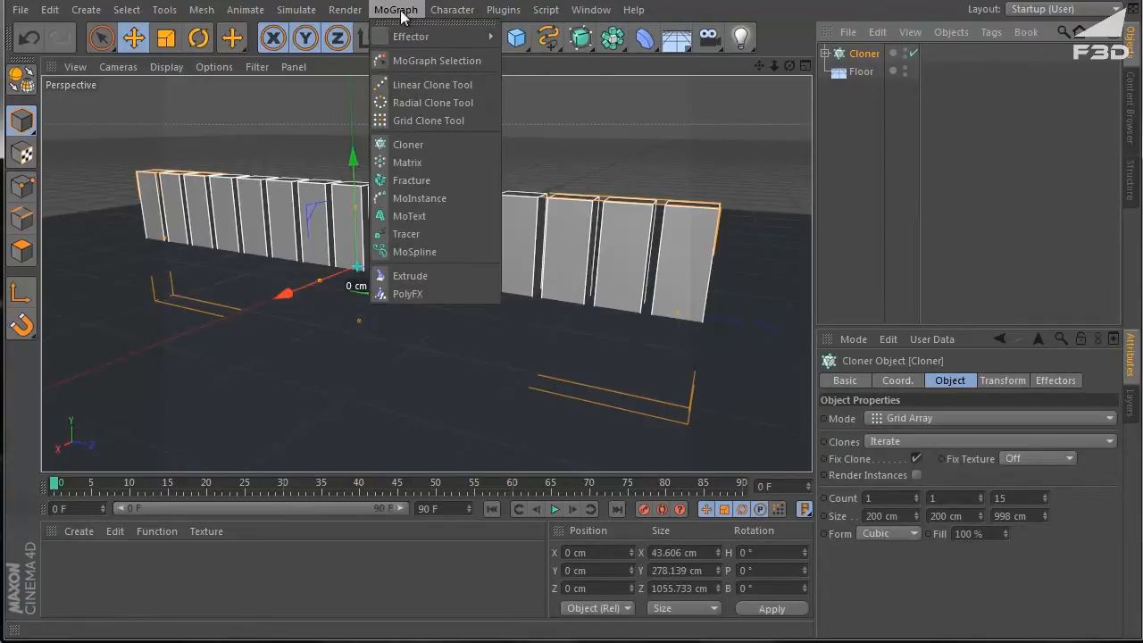
left_click(543, 214)
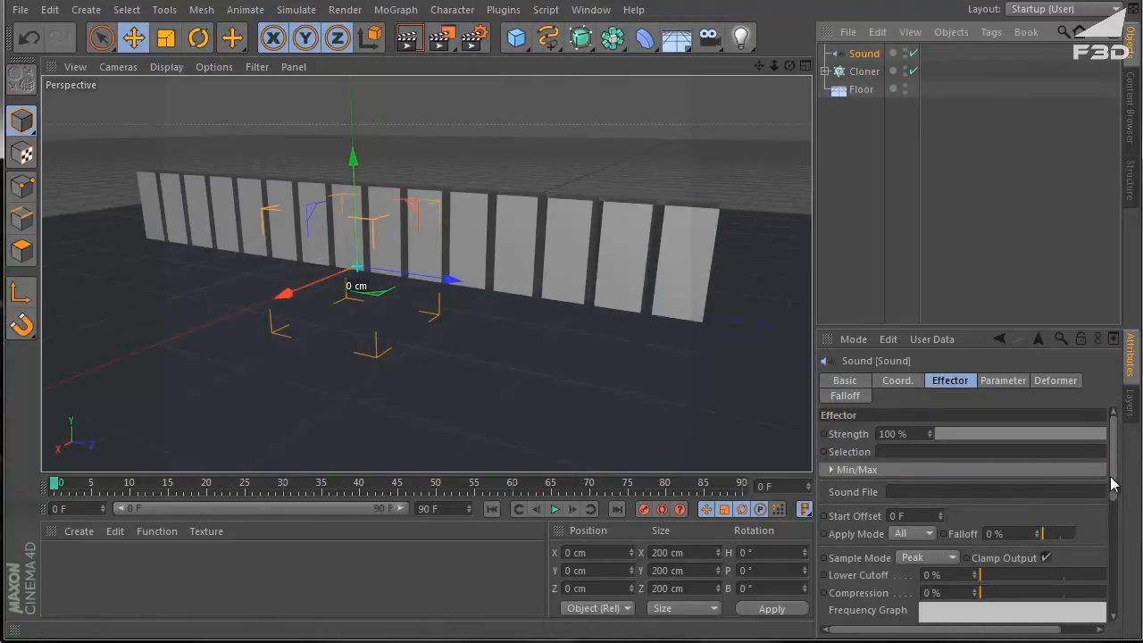
Load the club track "Клубная_Музыка_-_Club_RAЙ_трек__4_" from the клубная folder as the Sound effector's sound file
scroll(1111, 483, "down", 3)
scroll(1113, 489, "up", 2)
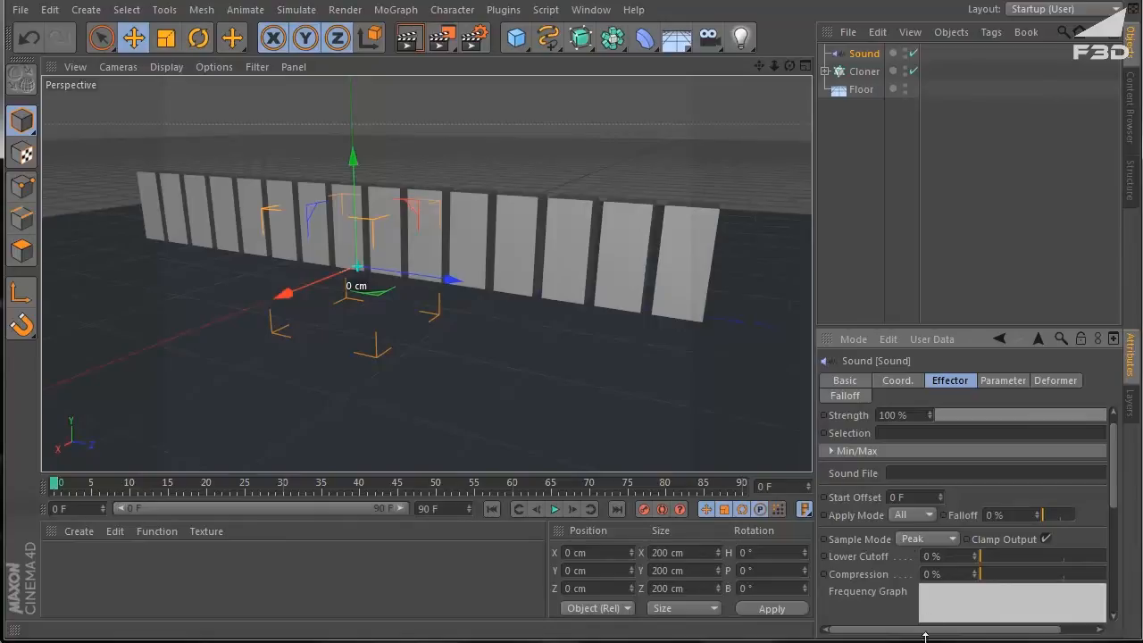
left_click_drag(927, 635, 962, 635)
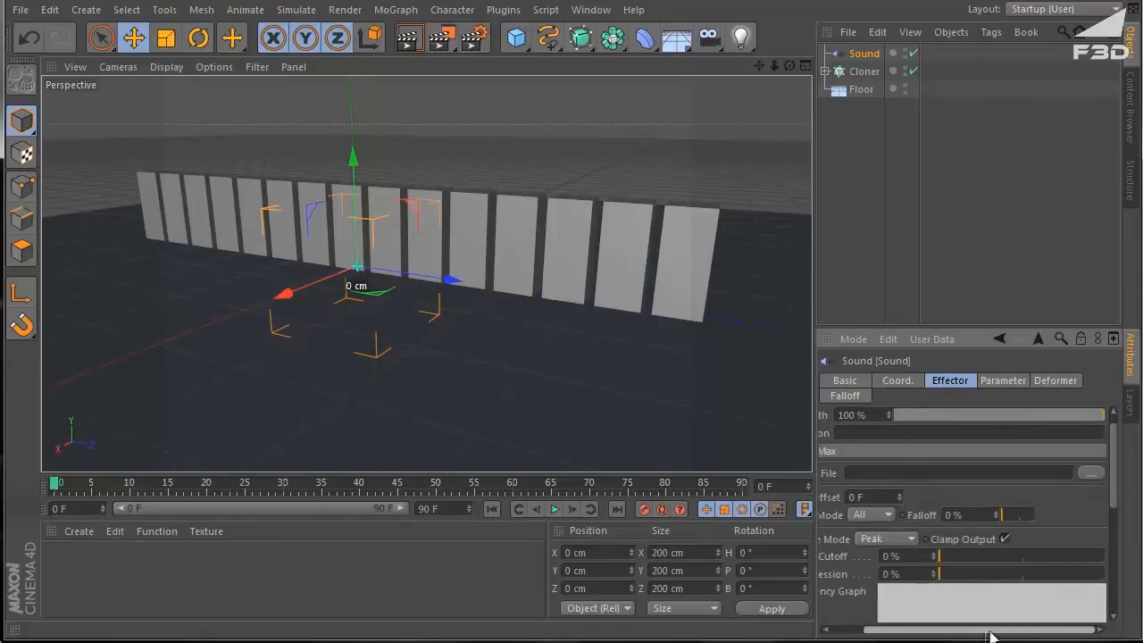
left_click(1090, 472)
left_click_drag(588, 141, 591, 421)
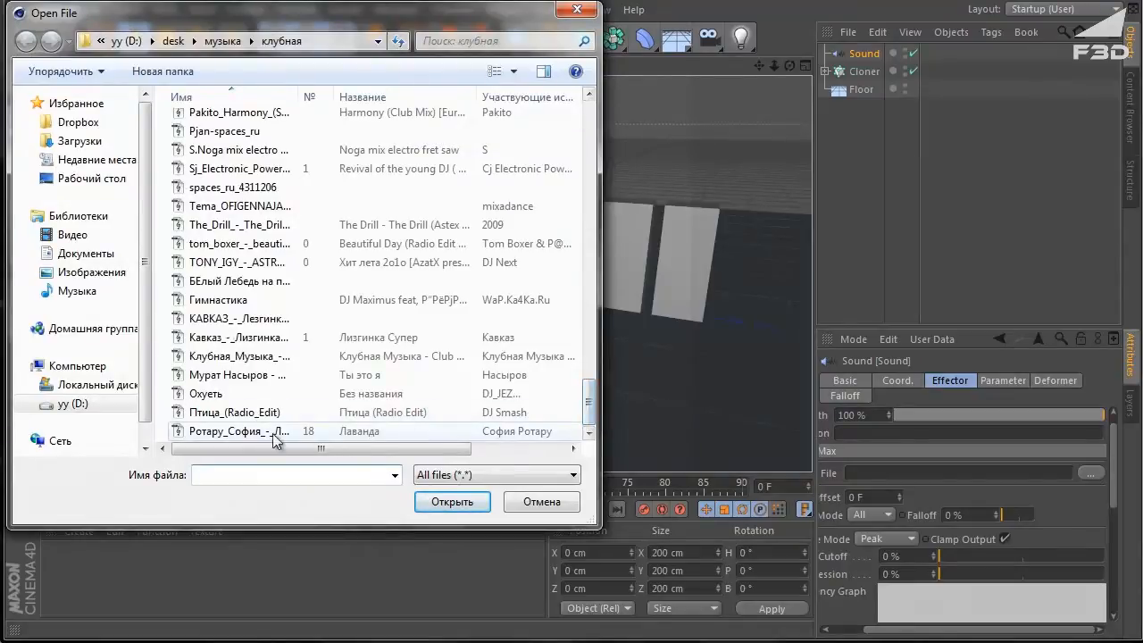
left_click(234, 356)
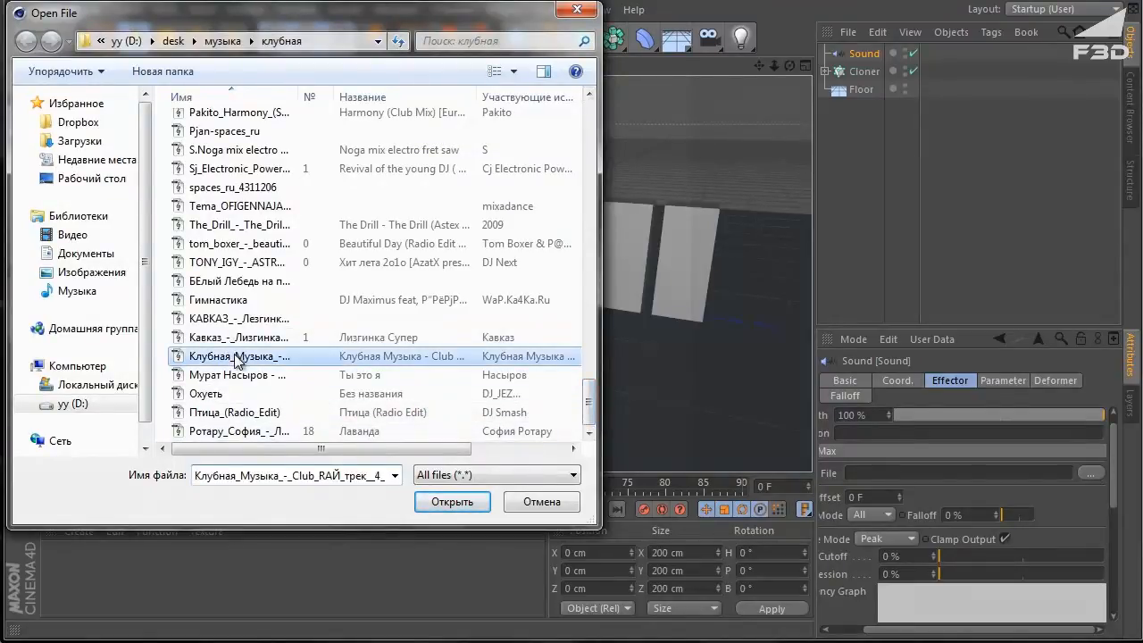
left_click(452, 502)
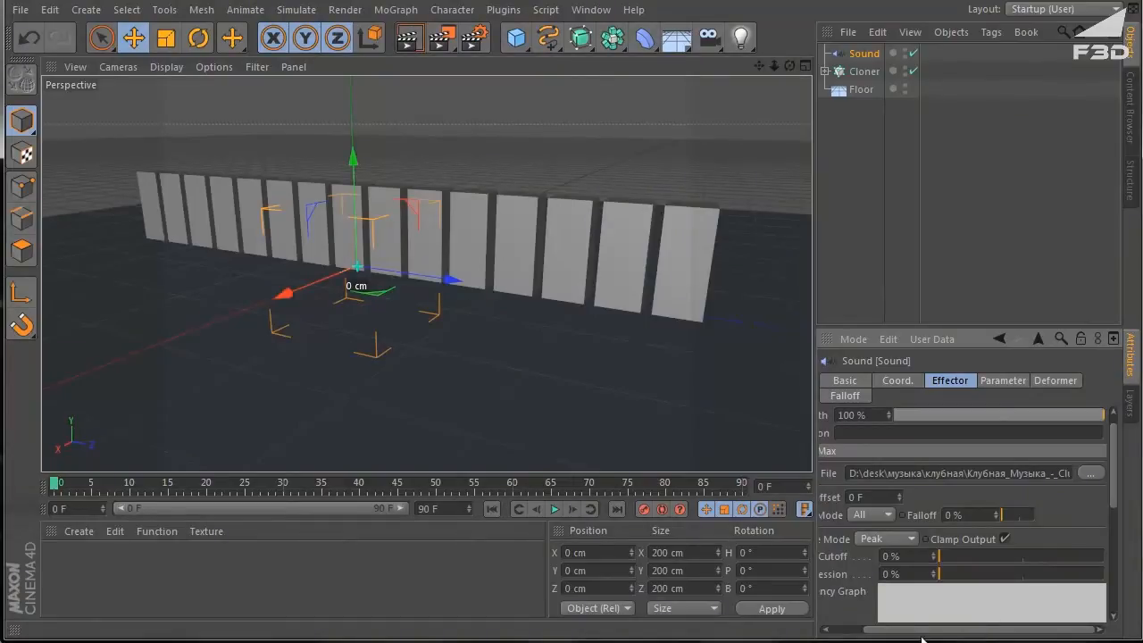
left_click_drag(922, 631, 885, 630)
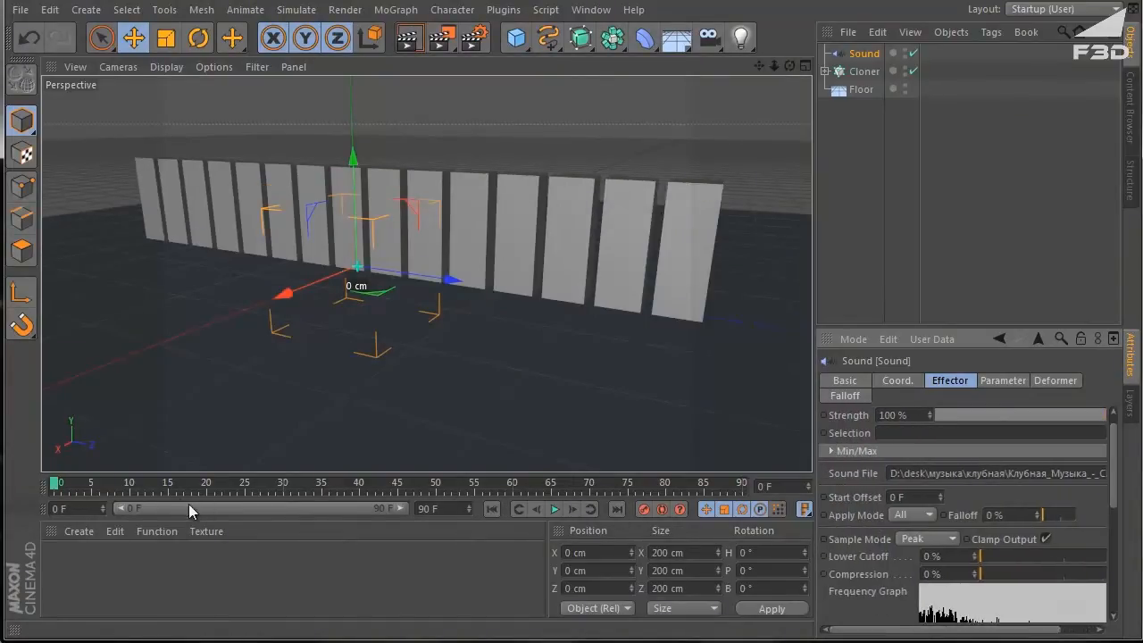
Set the animation's end to frame 900 and extend the preview range to the full length
left_click(457, 508)
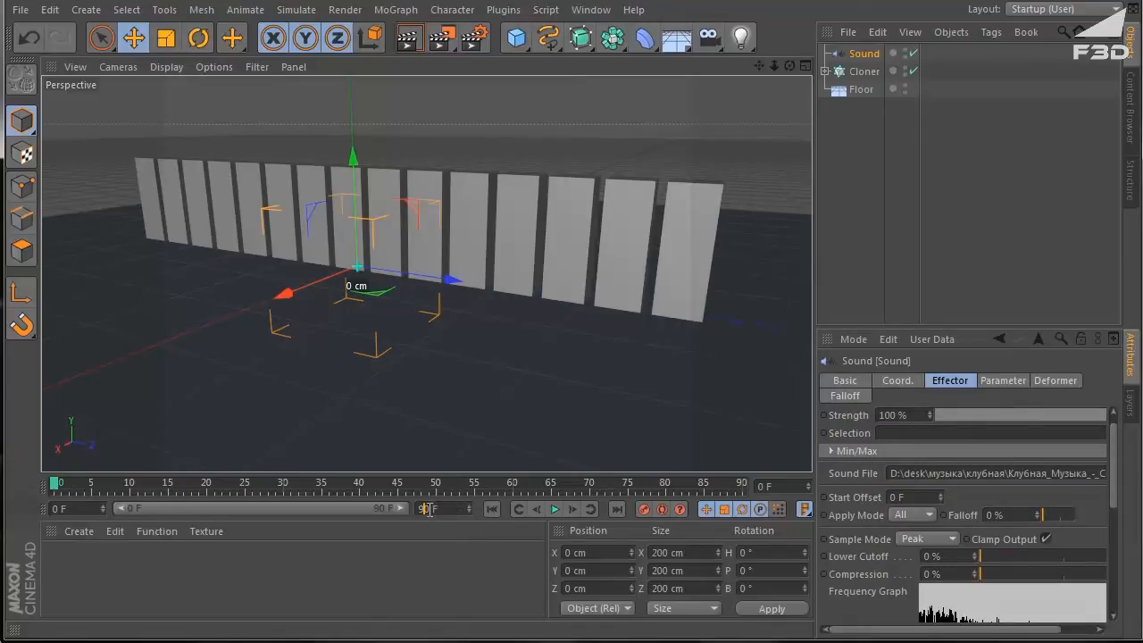
key("Return")
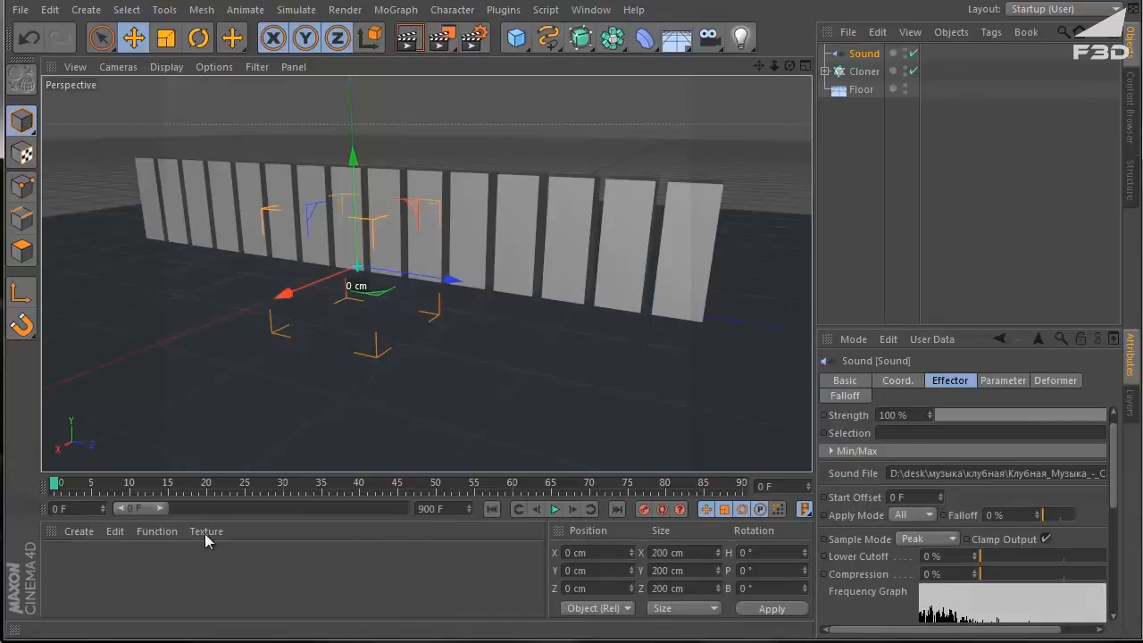
left_click_drag(161, 512, 409, 511)
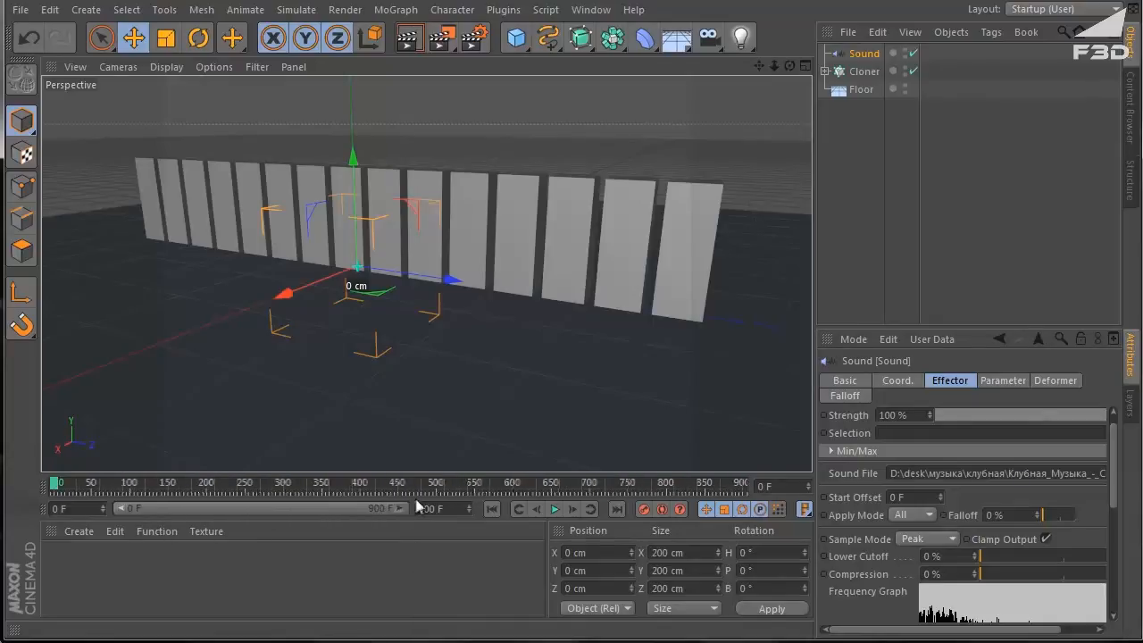
Play the animation for a while to check how the row of columns reacts to the sound
left_click(555, 515)
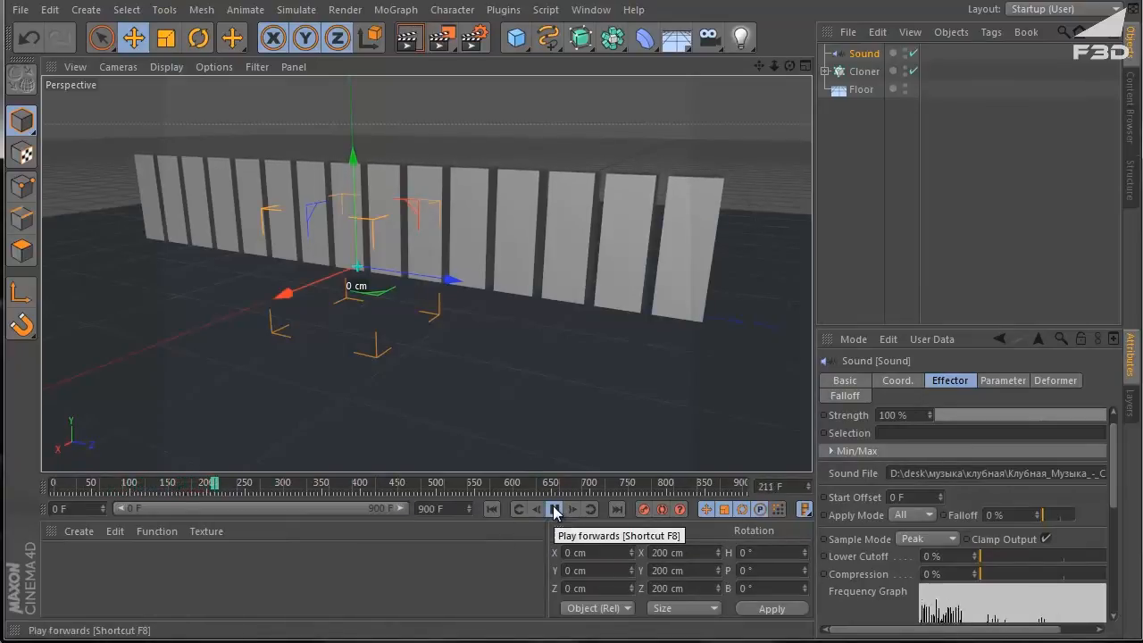
left_click(554, 508)
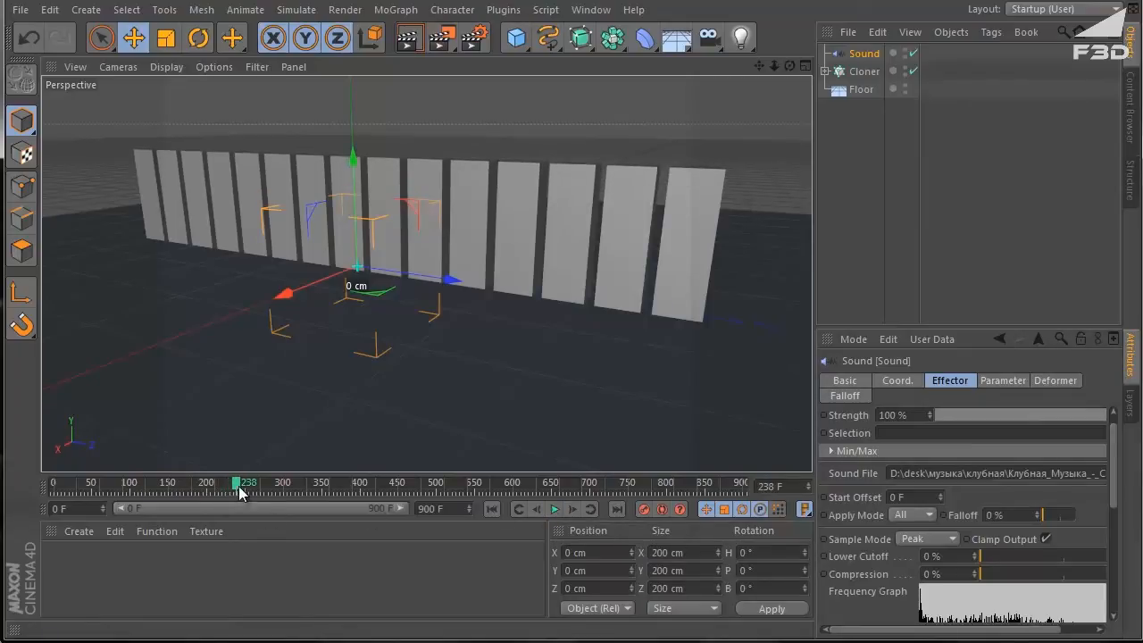
left_click_drag(758, 66, 579, 335)
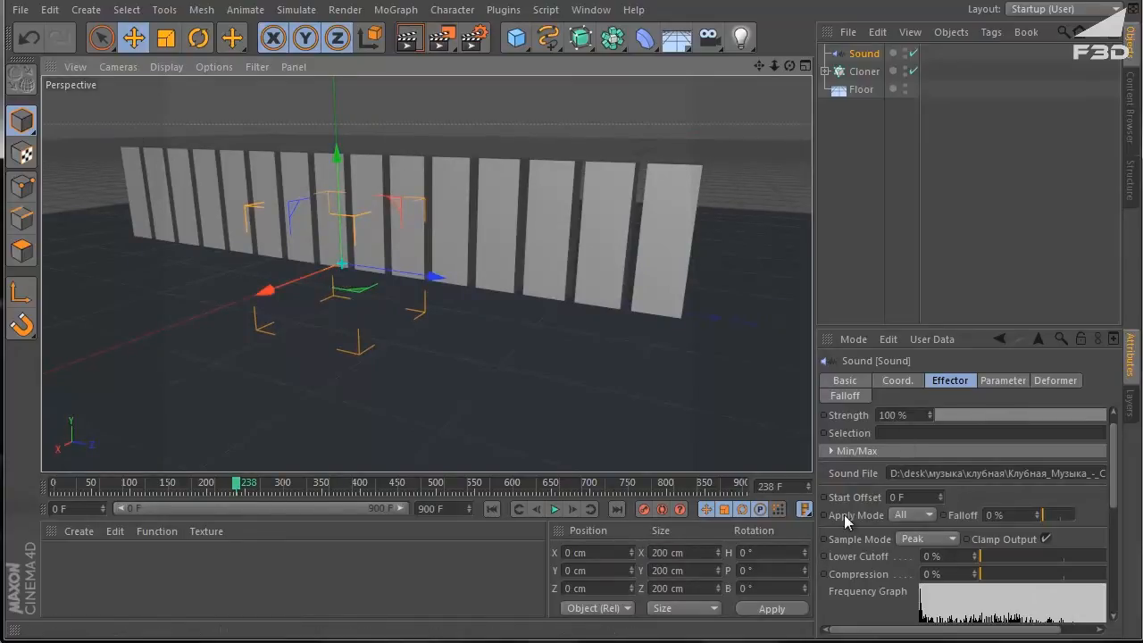
Set the Sound effector's Apply Mode to Step and its Strength to 170 %
left_click(927, 515)
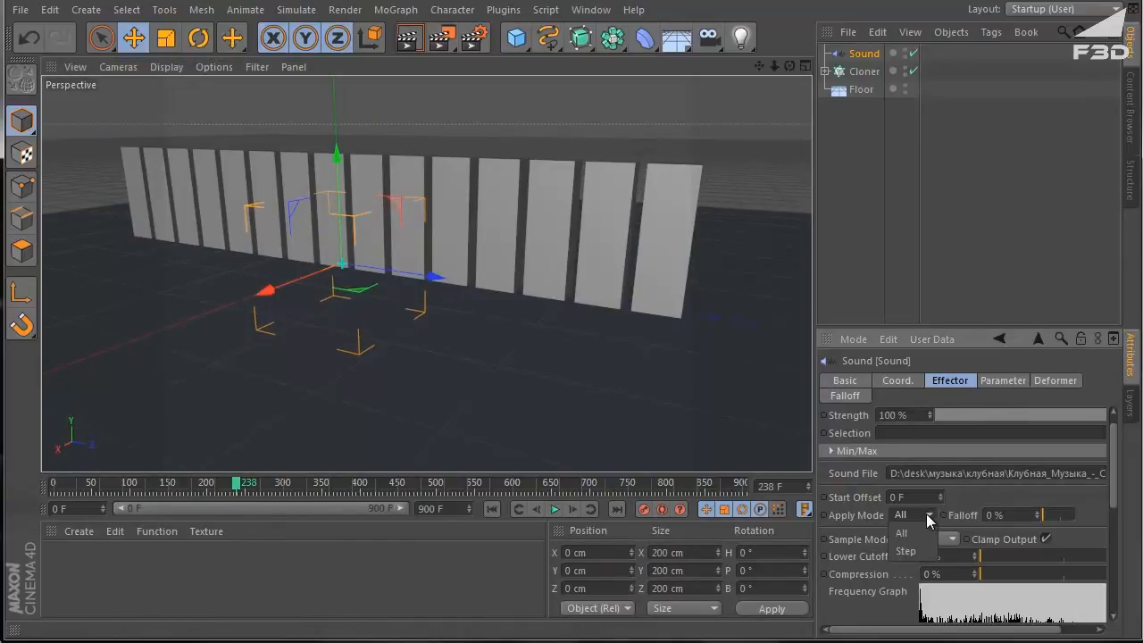
left_click(910, 550)
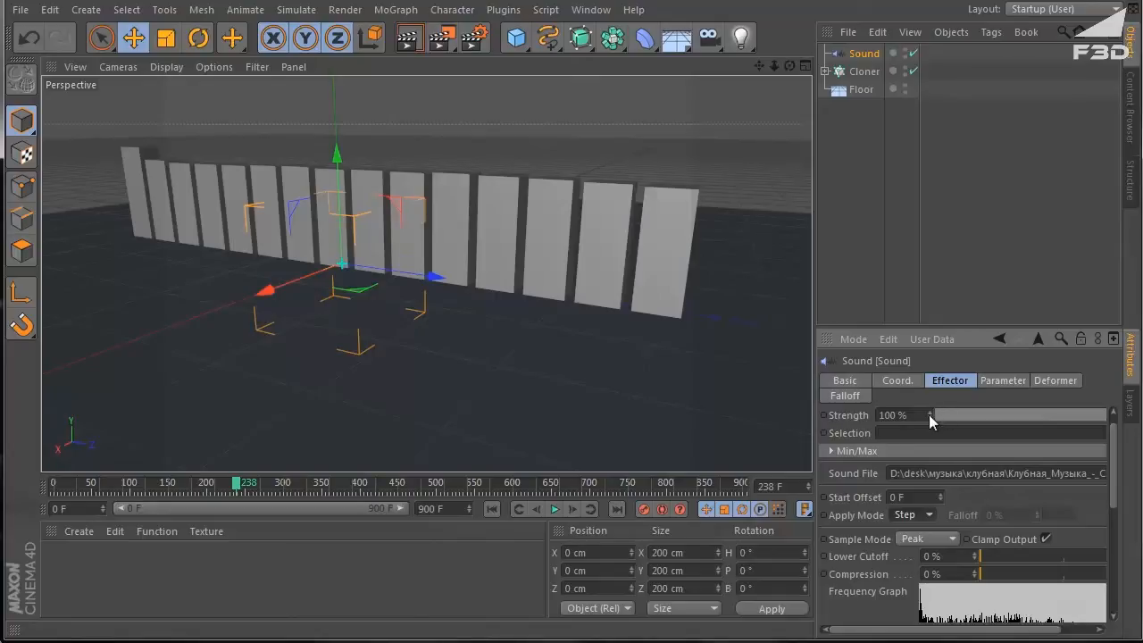
left_click_drag(930, 413, 930, 411)
Replay the animation from near the start to examine each column's individual movement, and stop it
left_click_drag(236, 490, 90, 482)
left_click(554, 509)
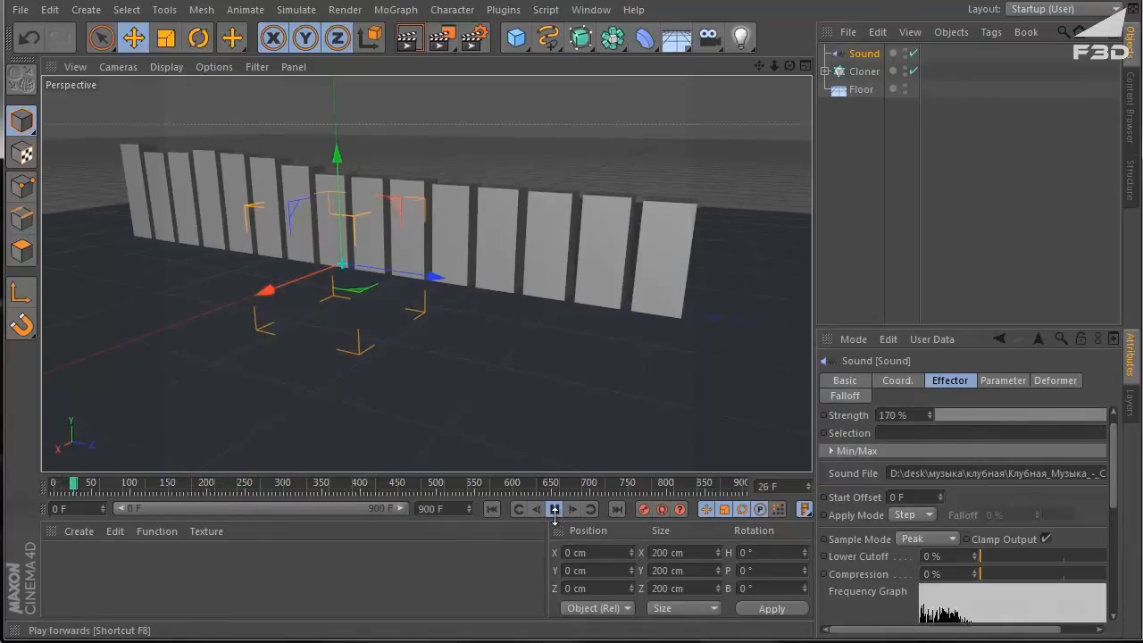
left_click_drag(763, 66, 580, 337)
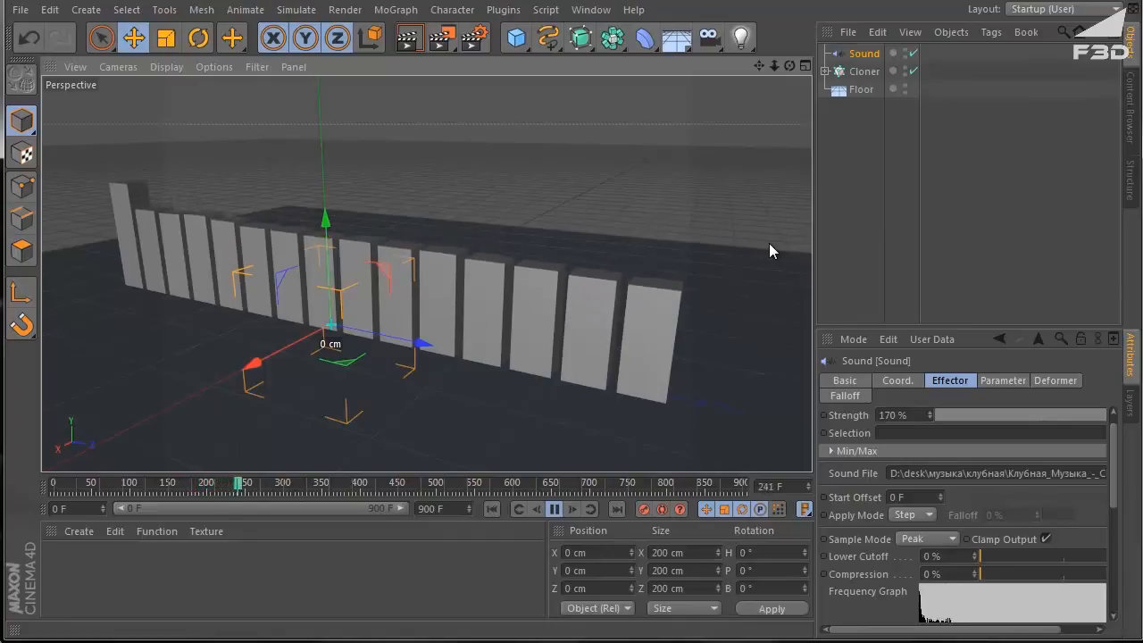
left_click(554, 508)
Raise the Sound effector's Strength to 242 % and on to 342 % while previewing the animation, and stop playback
left_click_drag(1114, 443, 1113, 431)
left_click(921, 433)
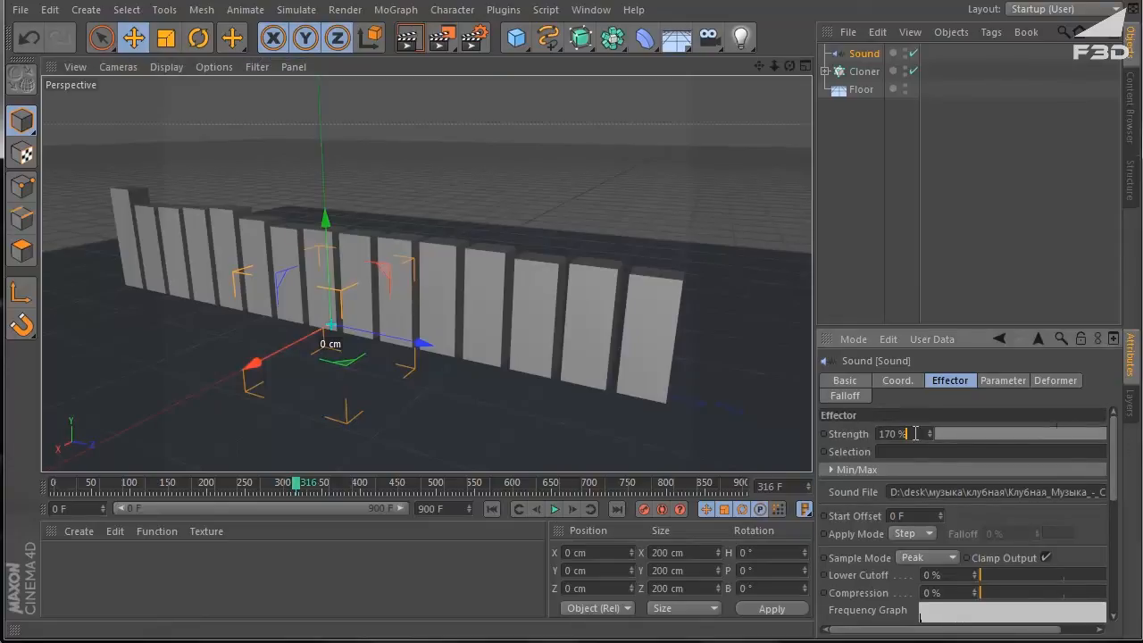
mouse_move(931, 434)
left_mouse_down()
mouse_move(930, 422)
mouse_move(931, 433)
left_mouse_up()
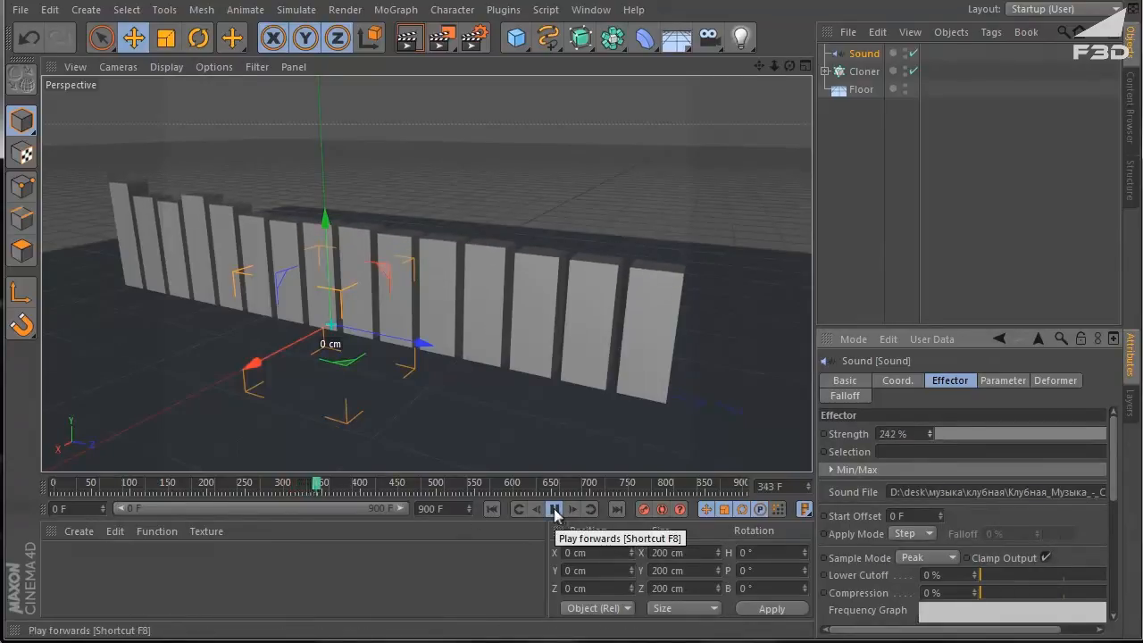
left_click_drag(928, 437, 927, 424)
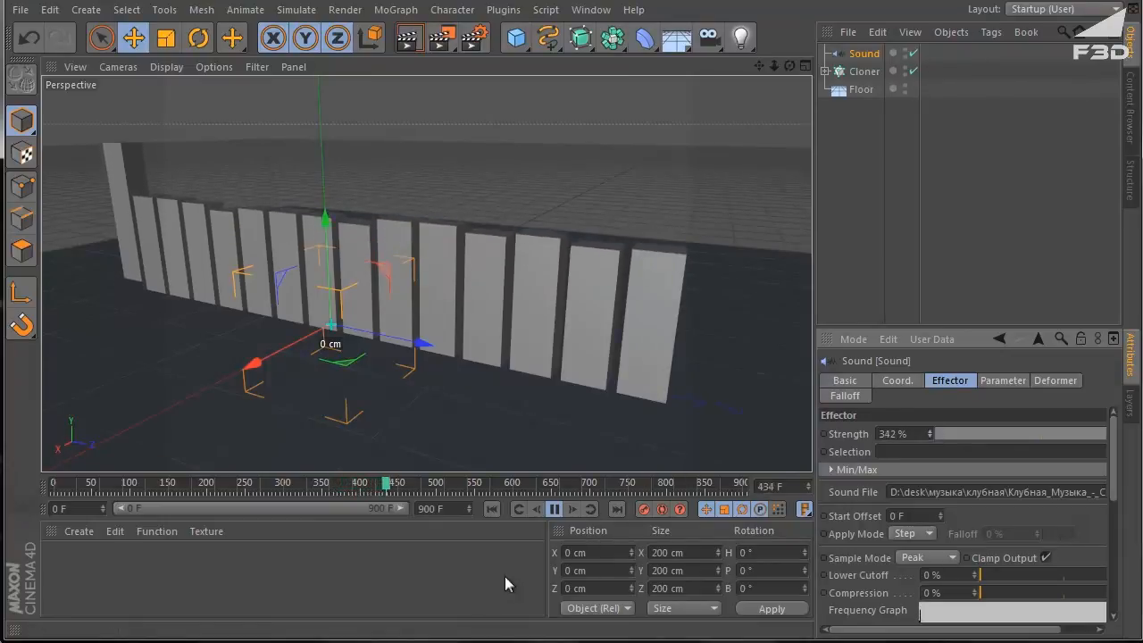
left_click(555, 508)
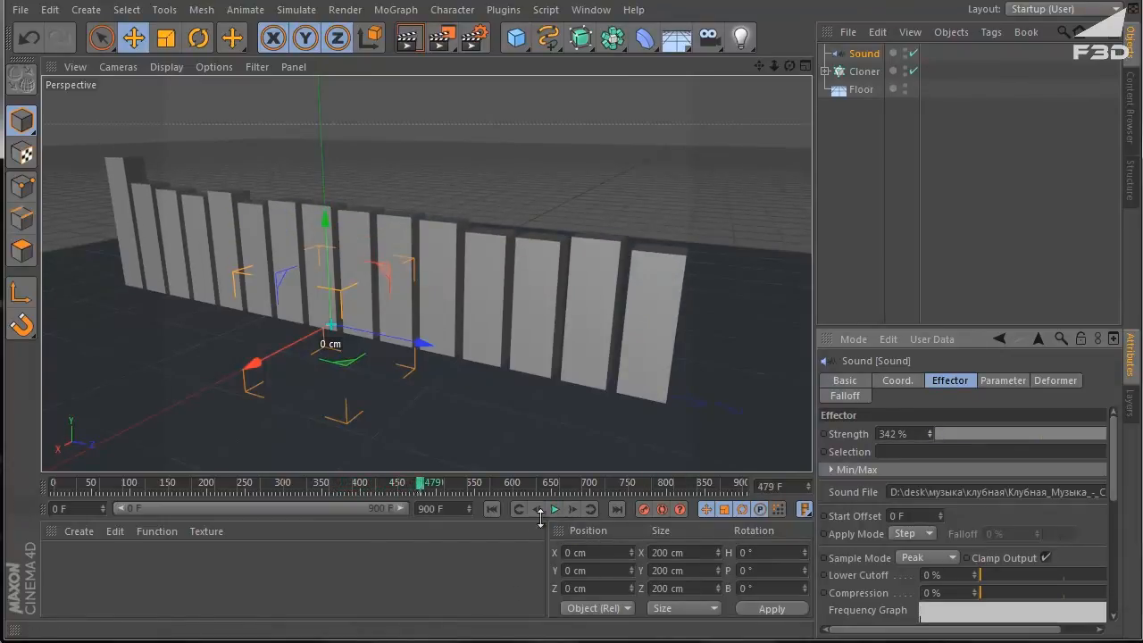